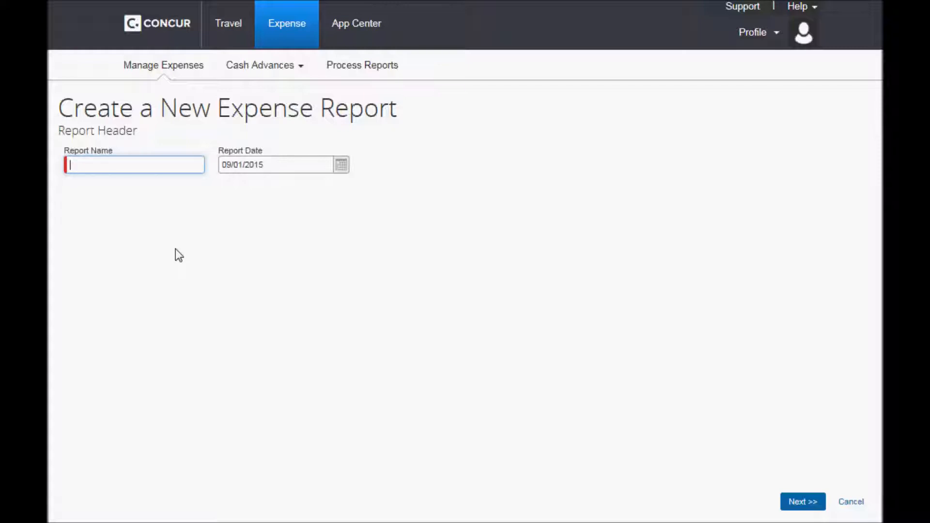
Name the new expense report September Council Meeting and choose to include travel allowance expenses
text(September Council Meeting)
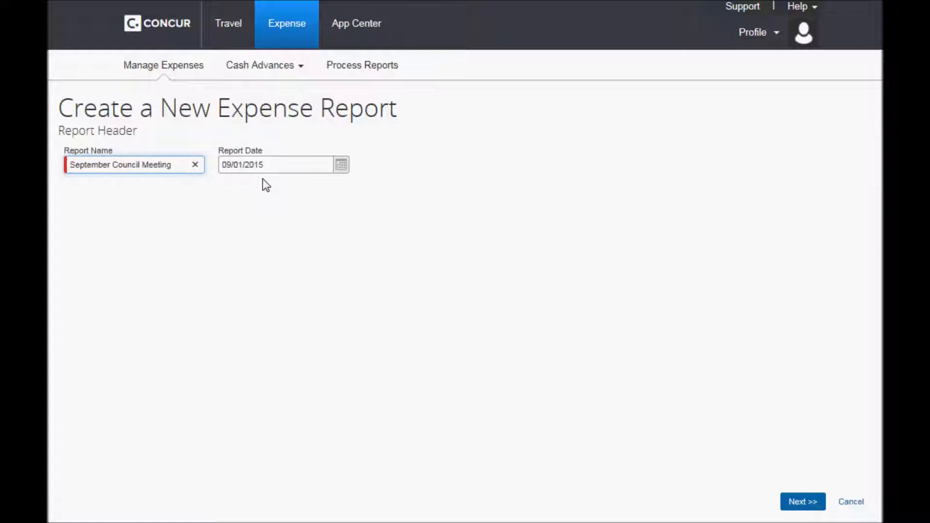
click(804, 503)
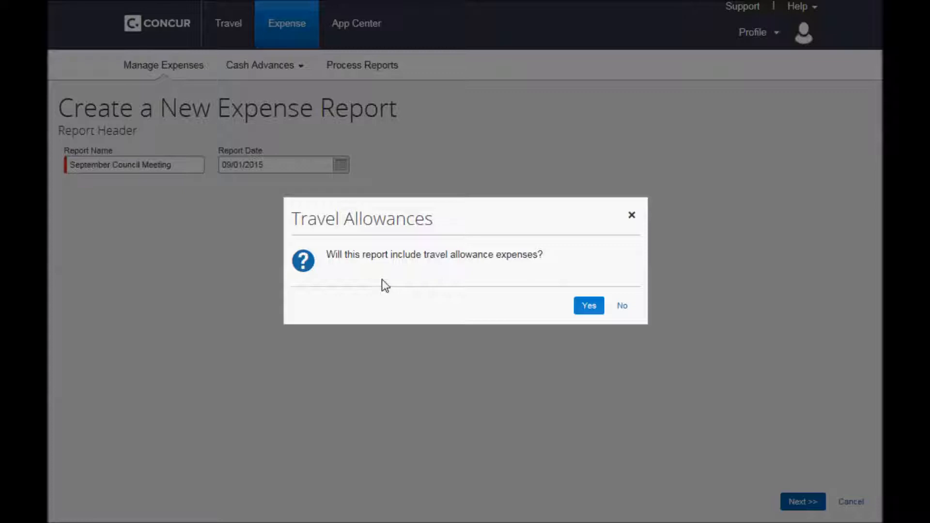
click(593, 310)
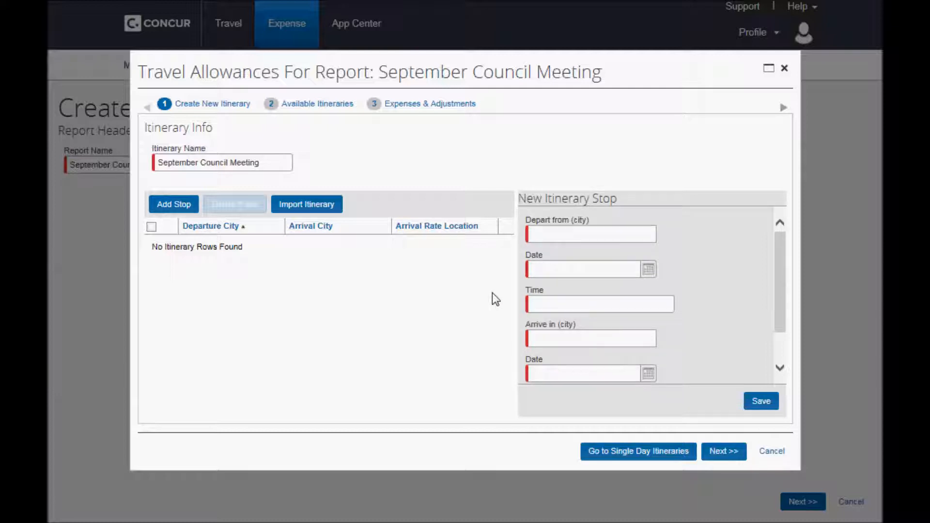
Set the first itinerary stop's departure to Portland, Oregon on 09/09/2015 at 11:30 AM
click(561, 237)
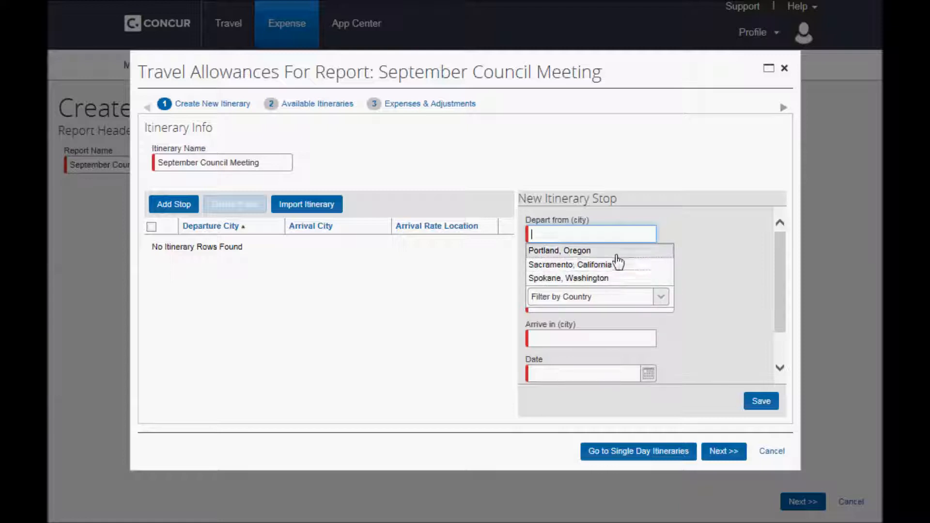
click(576, 251)
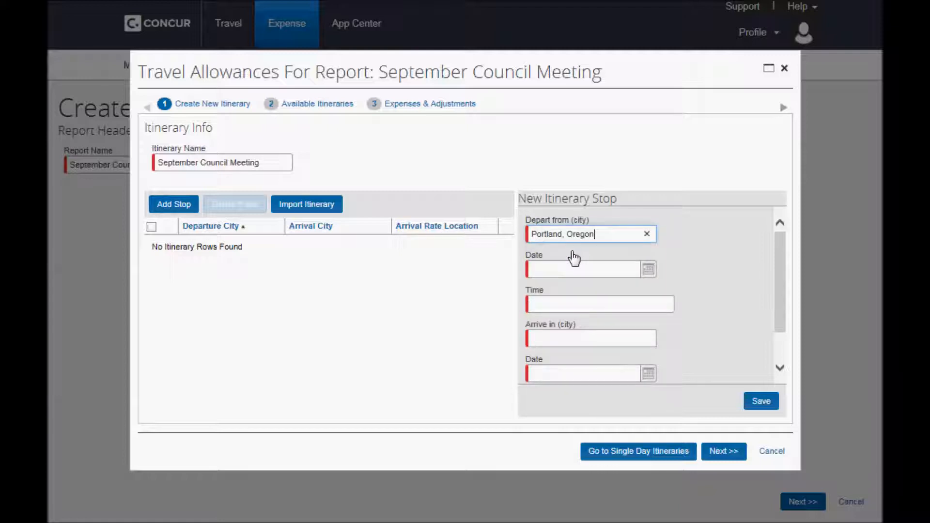
click(649, 270)
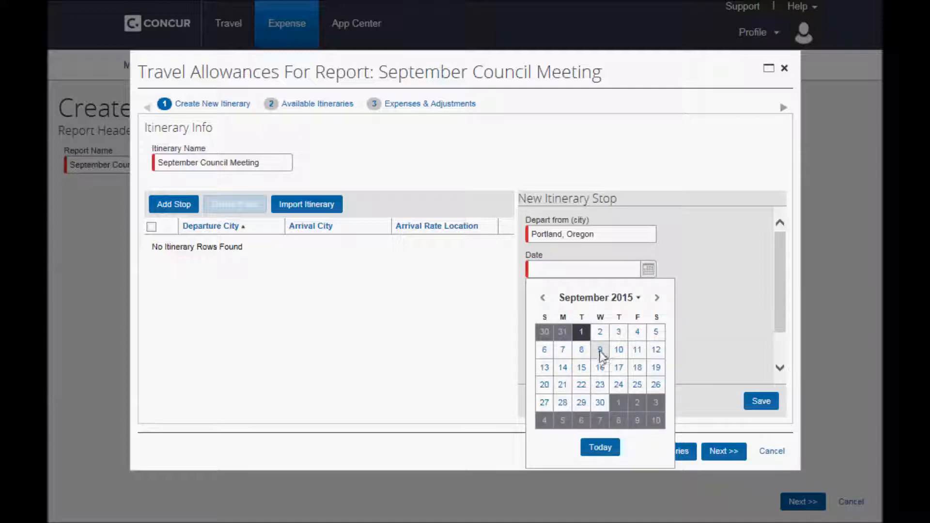
click(600, 350)
click(576, 304)
text(11:30am)
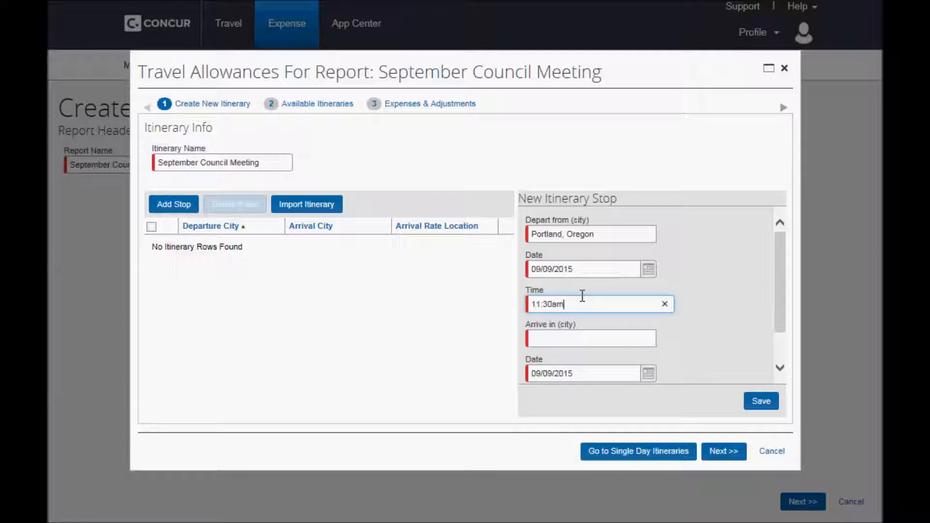
Set the first stop's arrival to Sacramento, California at 1:10 PM and save the stop
click(558, 340)
click(572, 370)
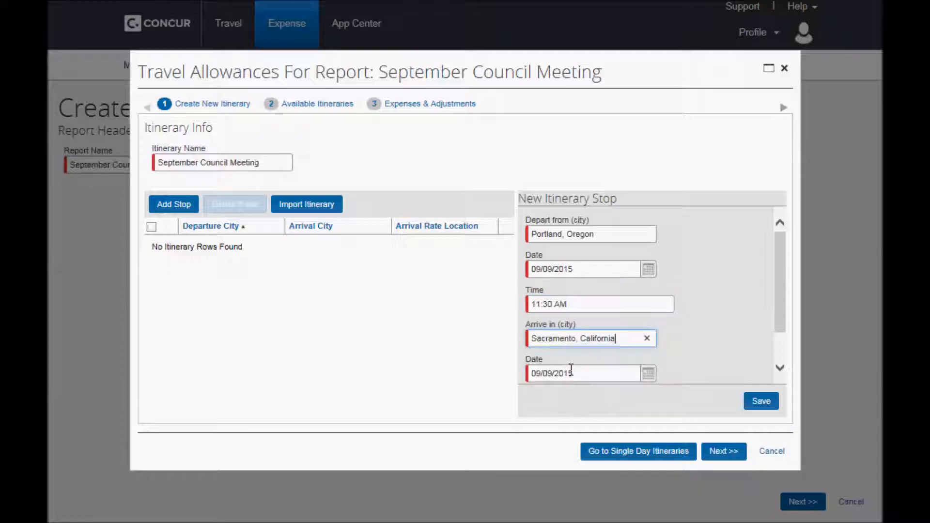
scroll(778, 347, down, 1)
click(630, 363)
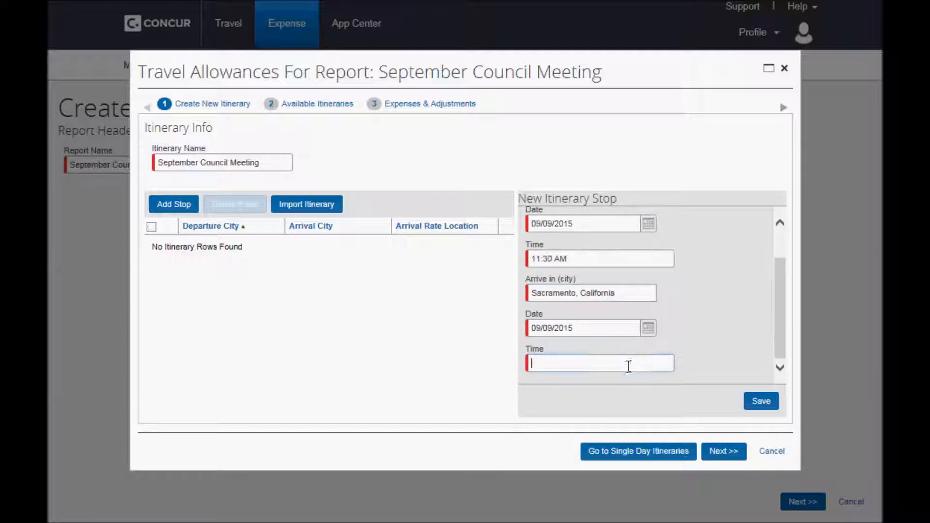
text(1:10pm)
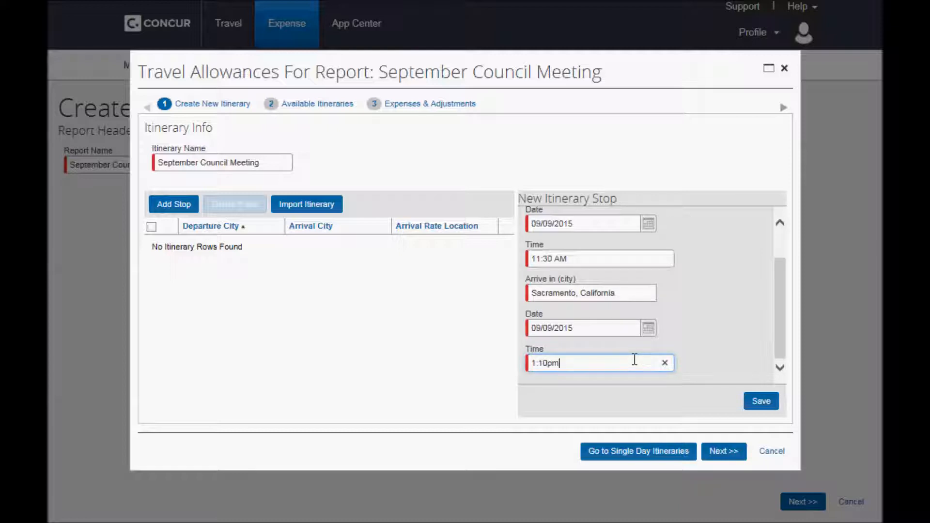
click(765, 407)
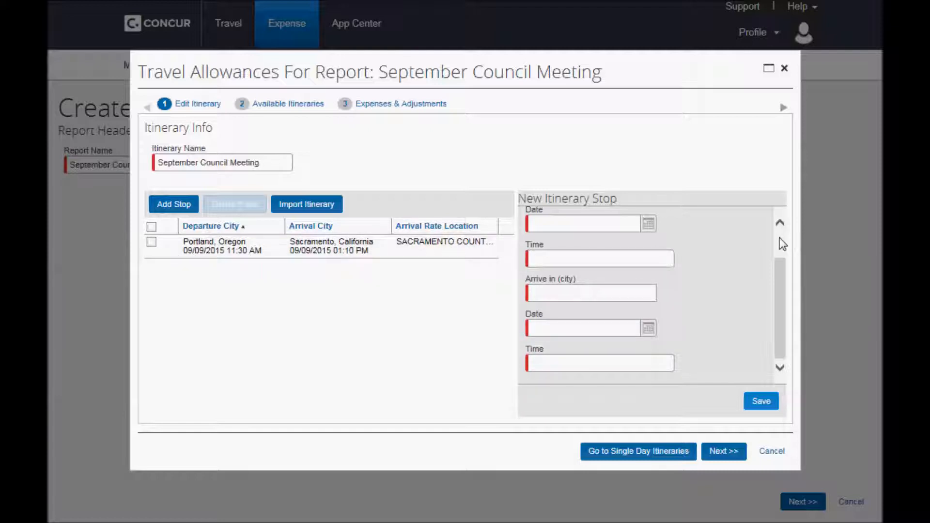
Set the return stop's departure from Sacramento, California to 09/17/2015 at 8:50 AM
scroll(783, 243, up, 2)
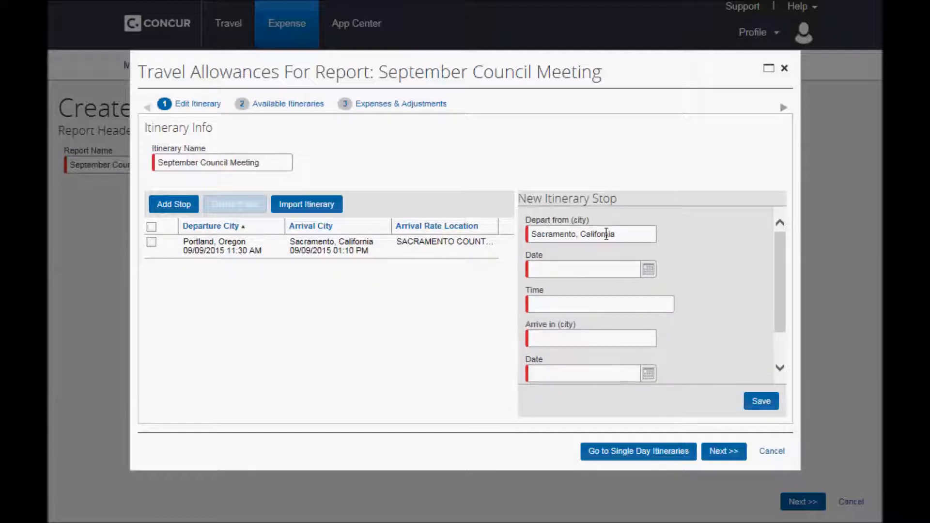
click(648, 269)
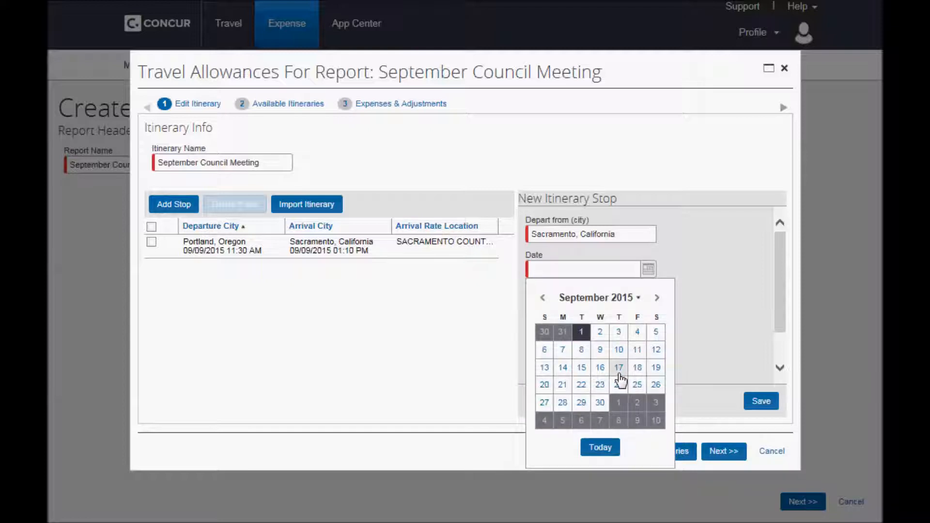
click(620, 369)
click(579, 302)
text(8:50am)
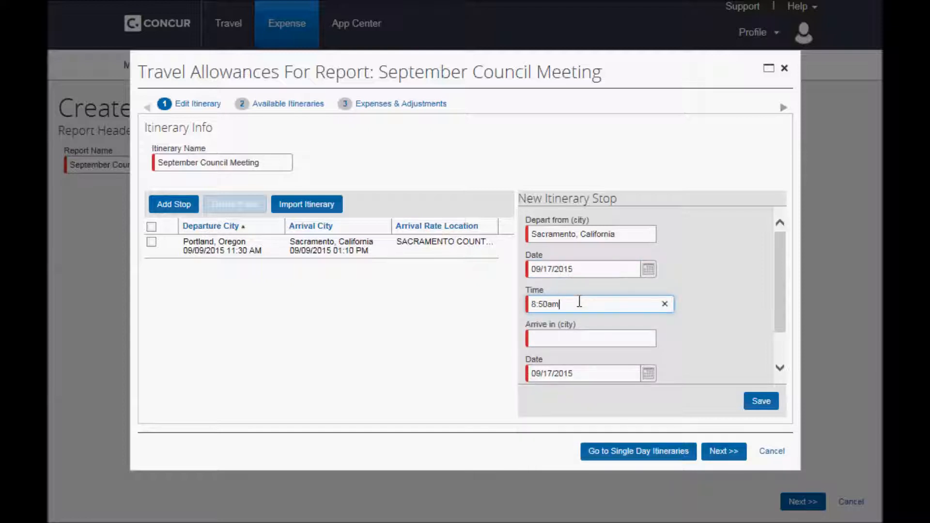
Set the return stop's arrival to Portland, Oregon at 10:30 AM and save the stop
click(584, 339)
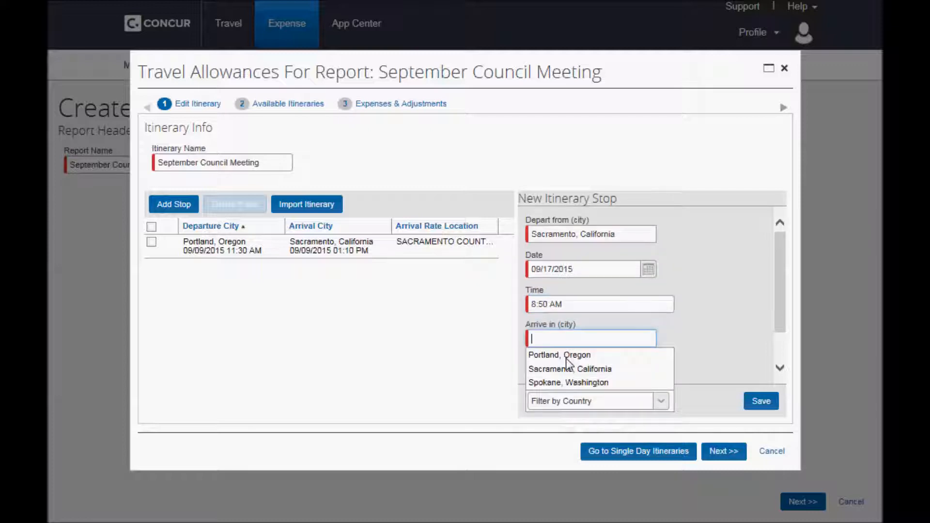
click(568, 360)
scroll(782, 352, down, 2)
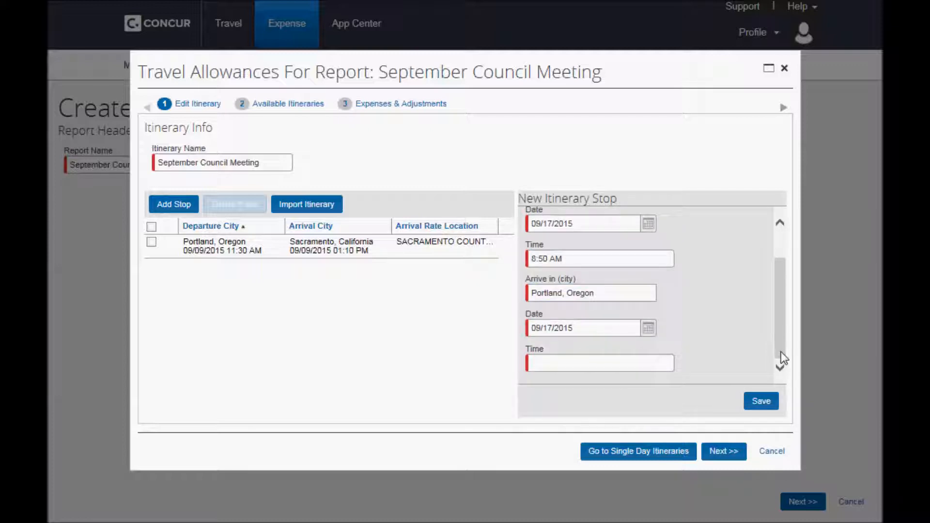
click(560, 366)
text(10:30m)
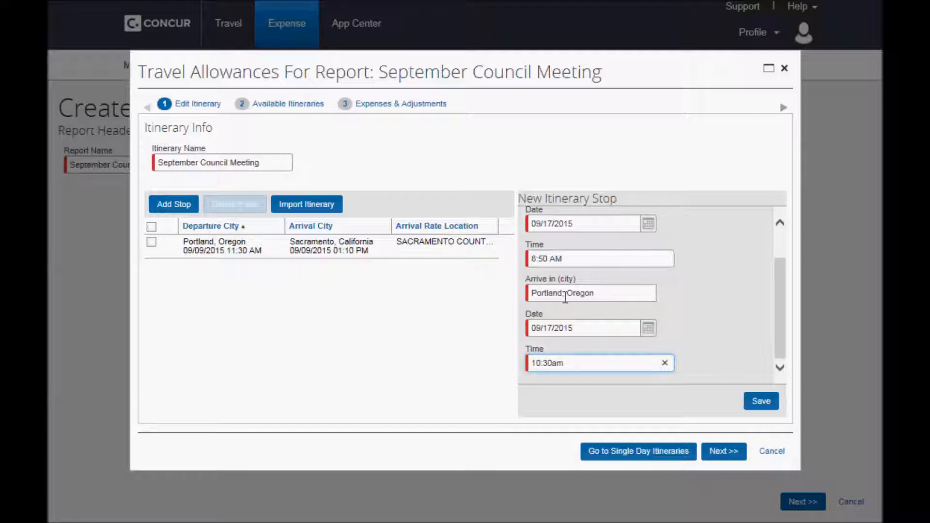
click(752, 402)
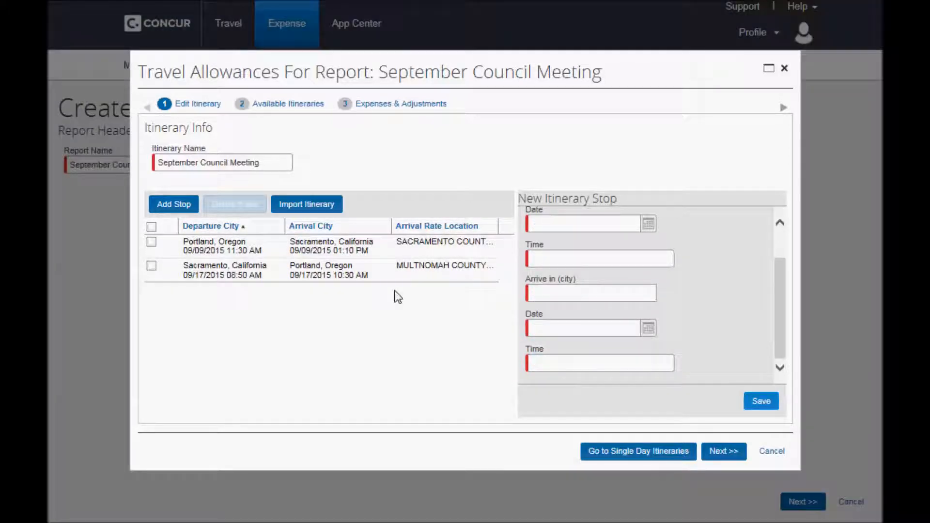
Proceed with the assigned September Council Meeting itinerary and create its daily allowance expenses without meal adjustments
click(724, 452)
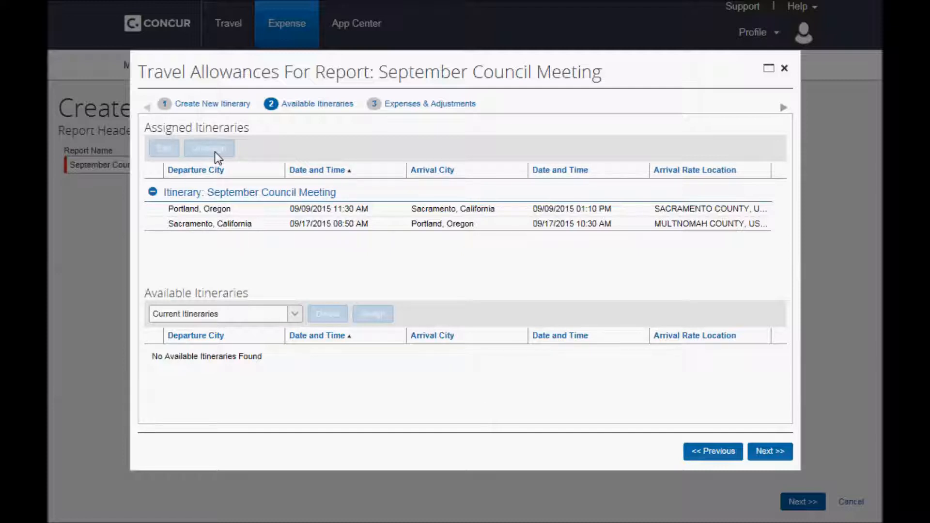
click(367, 198)
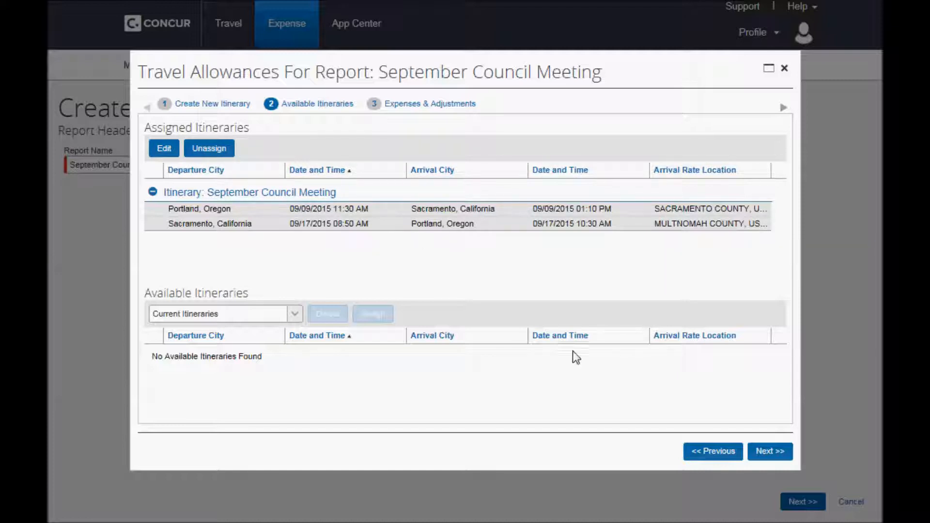
click(769, 453)
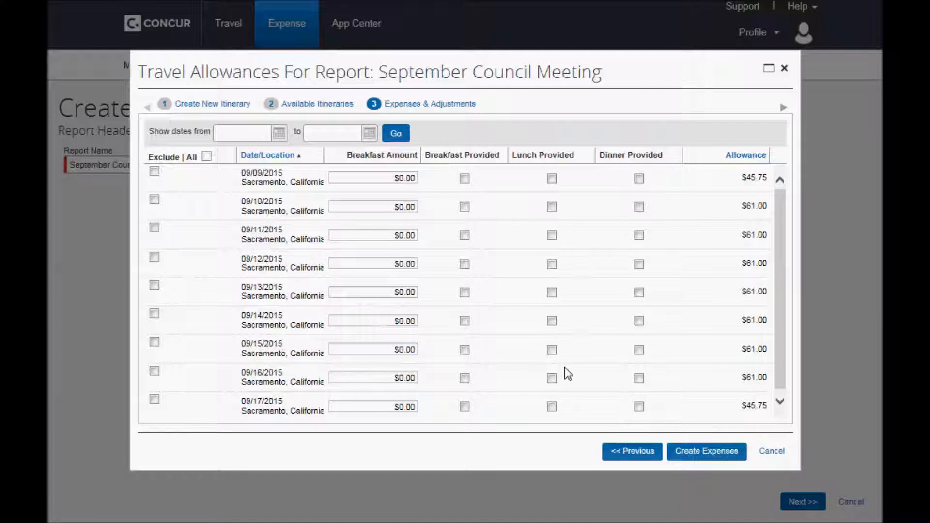
click(707, 453)
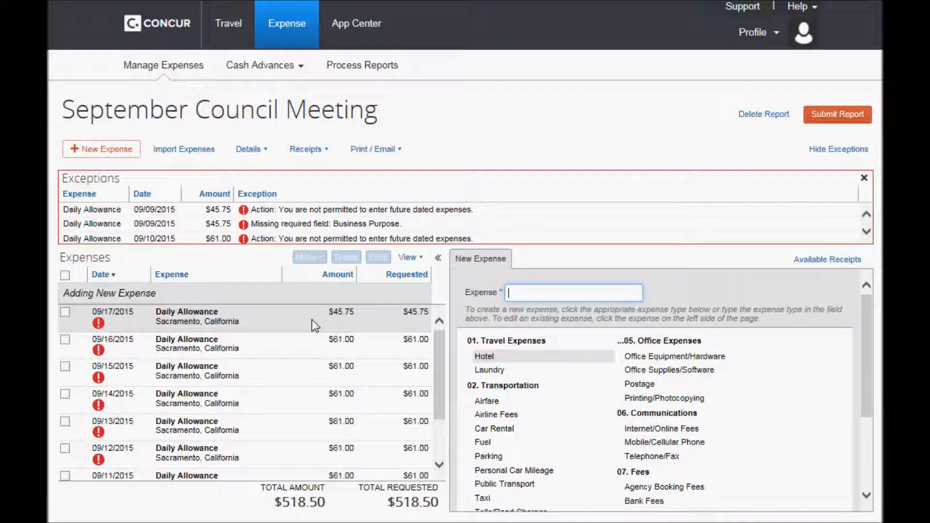
Set the Business Purpose of all daily allowance expenses to Council Meeting in one multiple-field edit
click(166, 324)
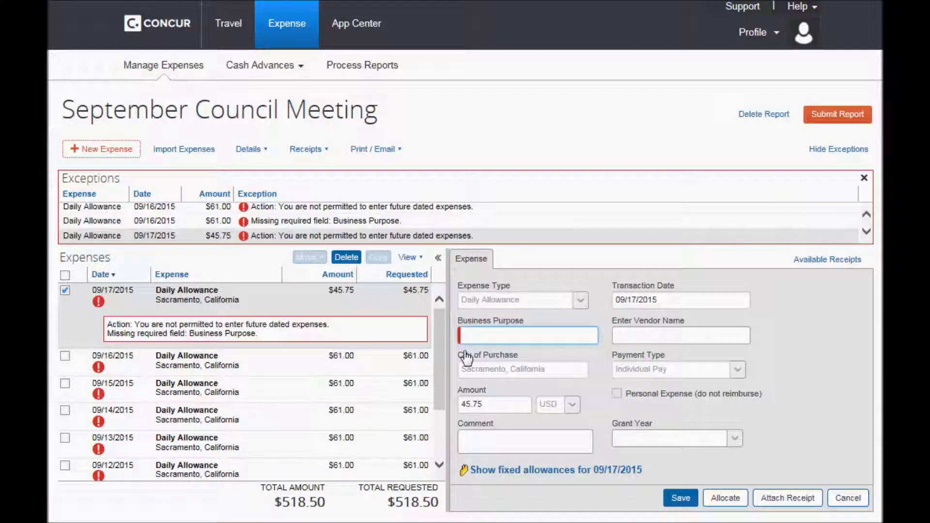
click(470, 333)
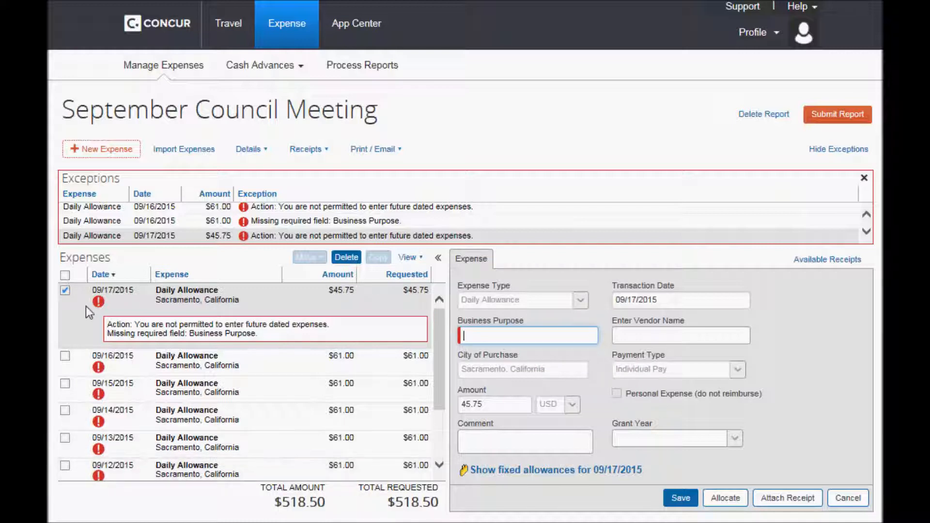
click(65, 276)
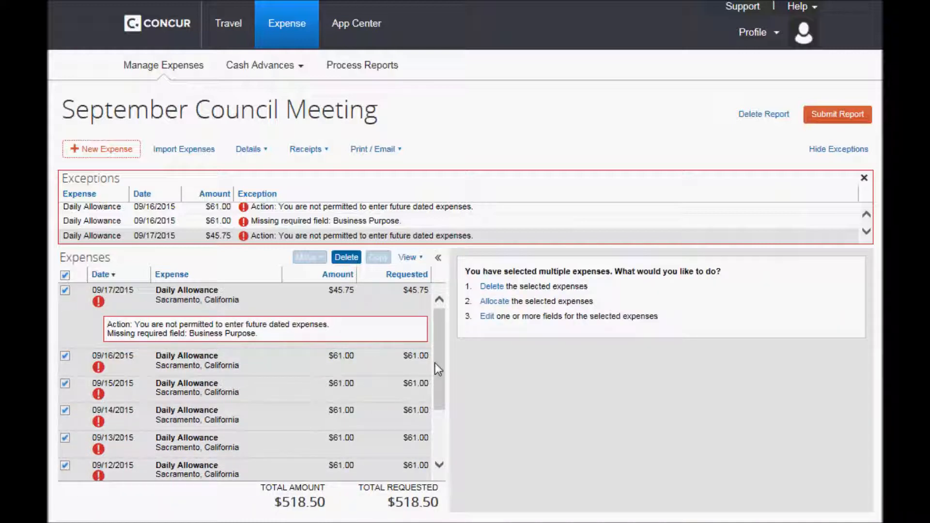
click(486, 318)
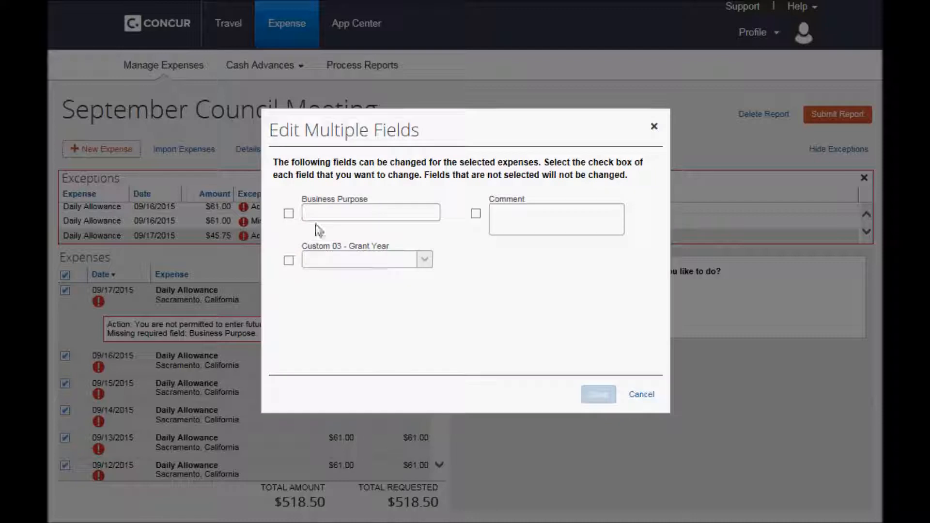
click(288, 214)
click(328, 210)
text(Council M)
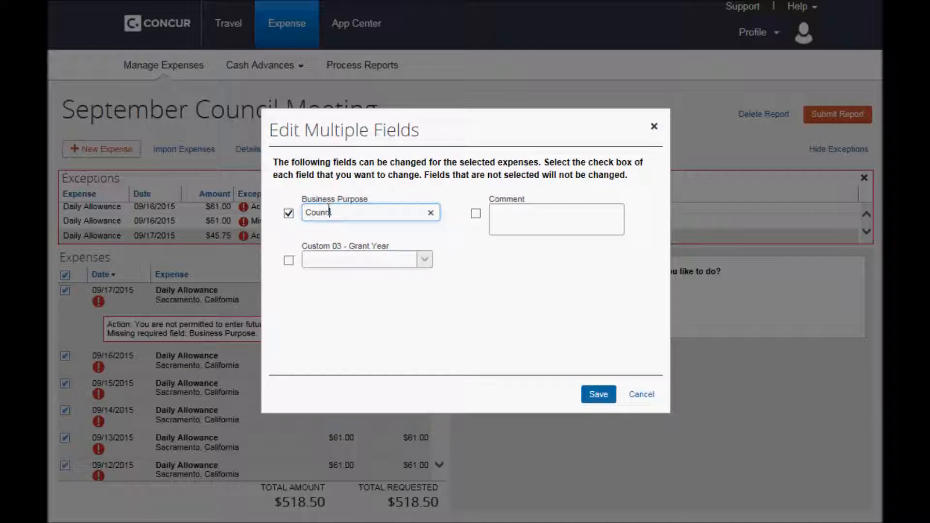
text(eeting)
click(597, 394)
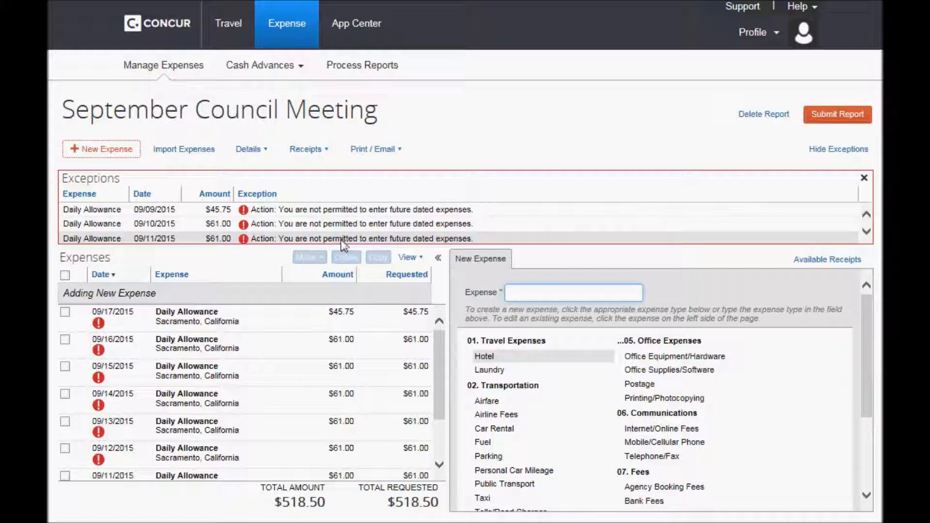
Review the report's exceptions list through to its last daily allowance entry
click(866, 231)
click(867, 232)
click(866, 232)
click(866, 231)
click(867, 232)
click(866, 232)
click(866, 231)
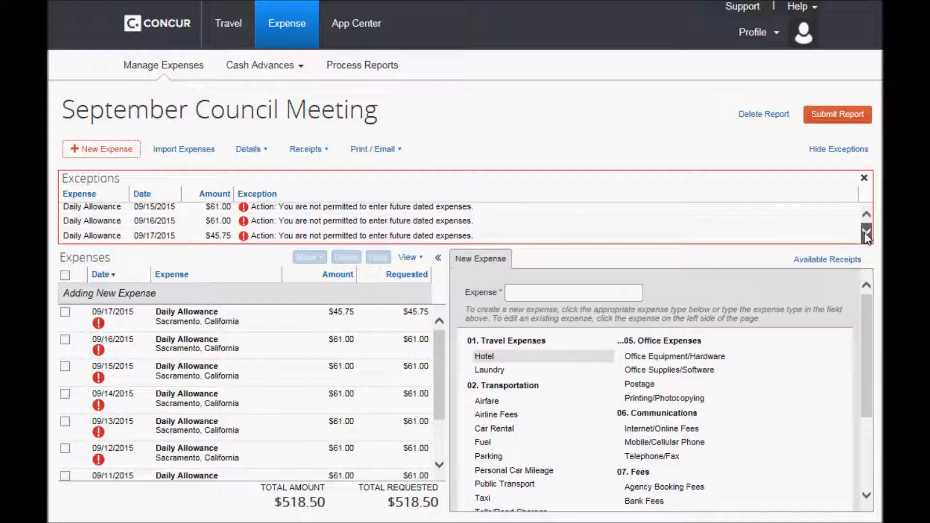